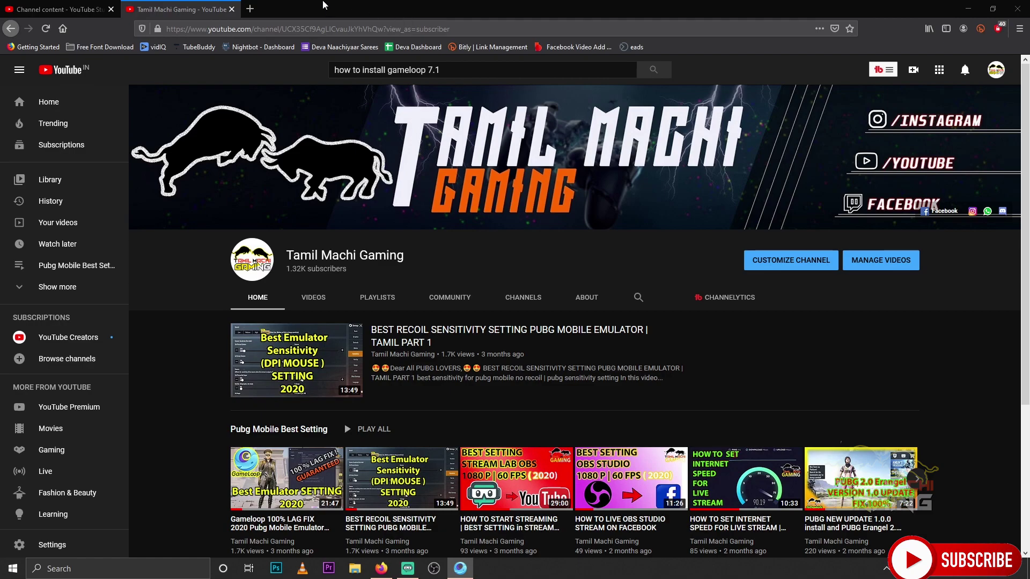
Check the Control Panel list of installed programs for Gameloop, then close it
{"action": "key", "text": "super+r"}
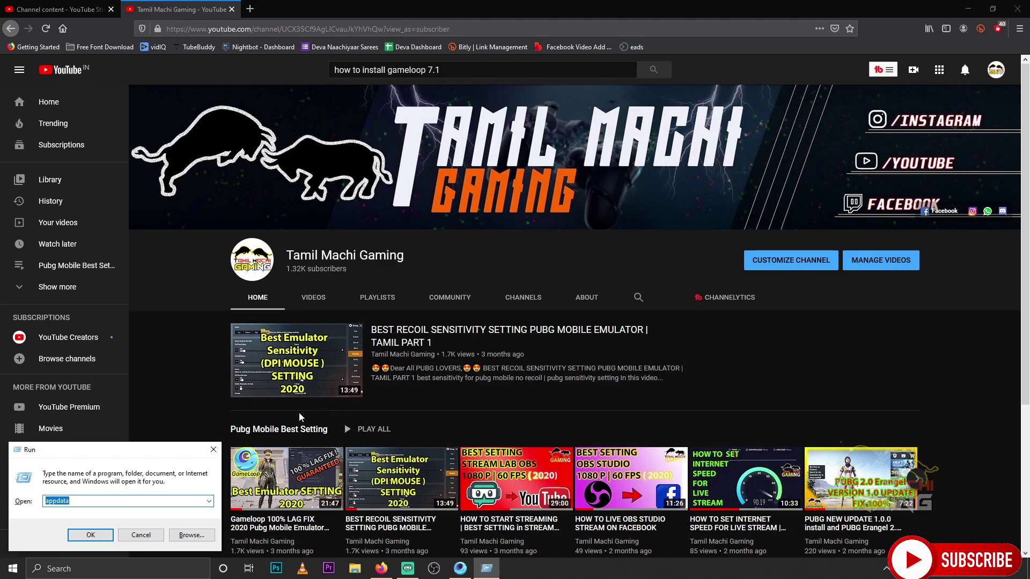
{"action": "left_click", "coordinate": [214, 449]}
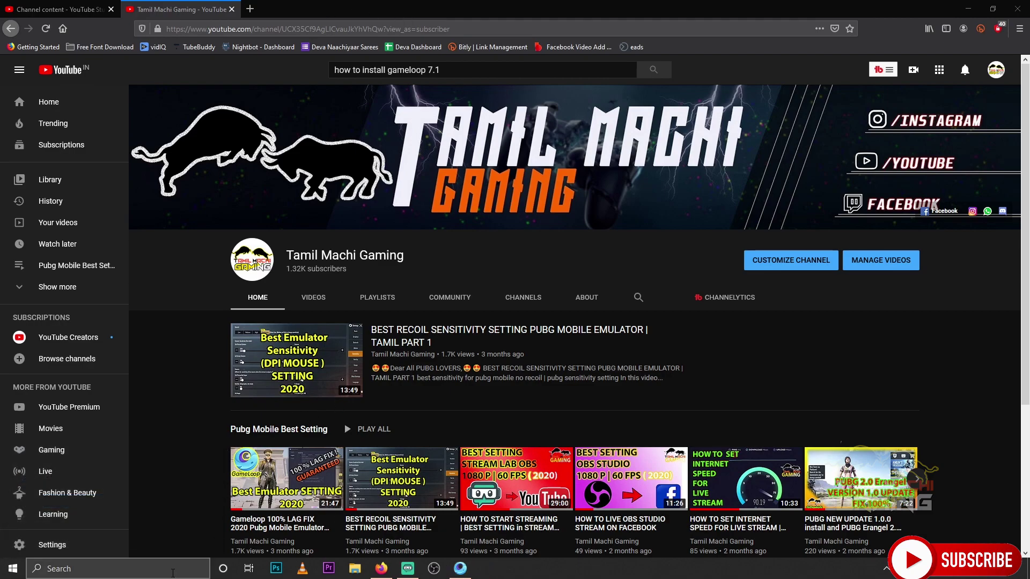
{"action": "key", "text": "super+r"}
{"action": "type", "text": "control;"}
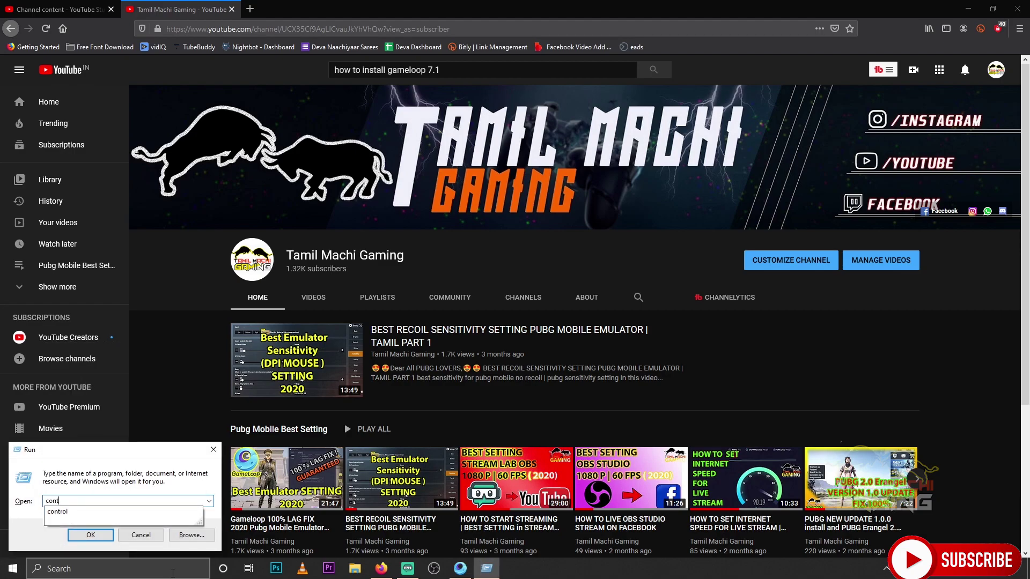
{"action": "key", "text": "Return"}
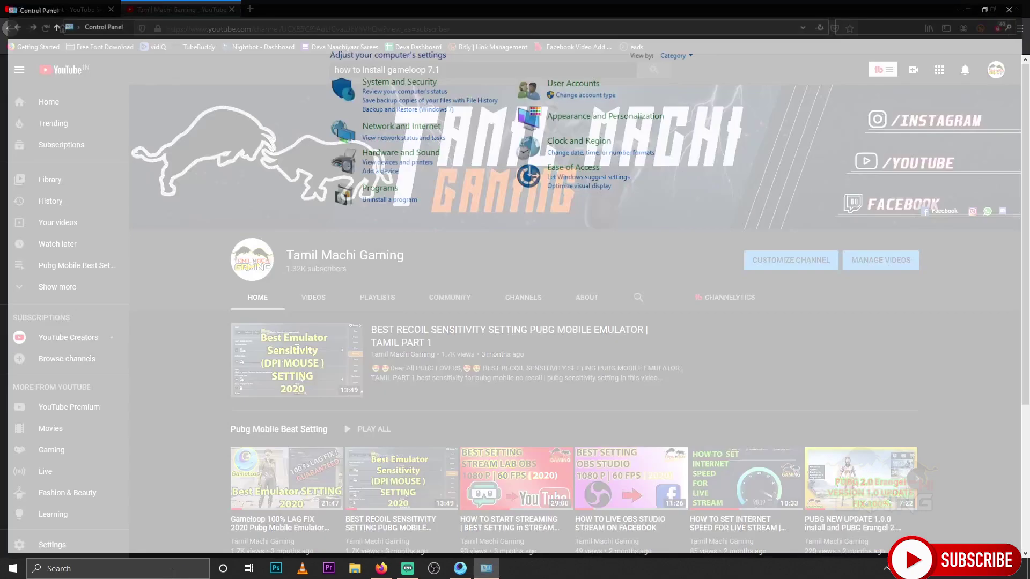
{"action": "left_click", "coordinate": [390, 199]}
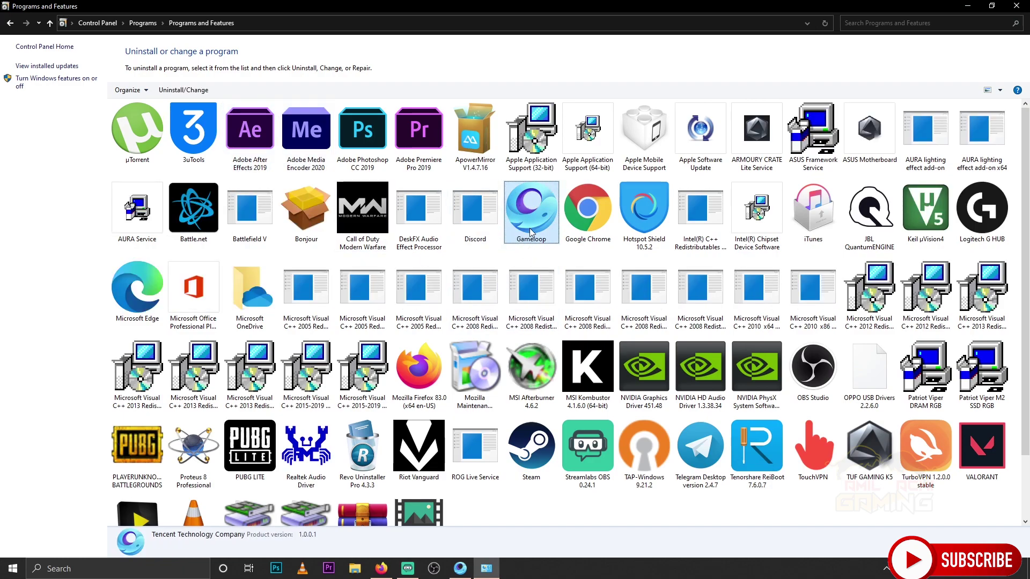
{"action": "left_click", "coordinate": [1017, 6]}
Find and launch Revo Uninstaller Pro, and dismiss its update offer
{"action": "left_click", "coordinate": [118, 568]}
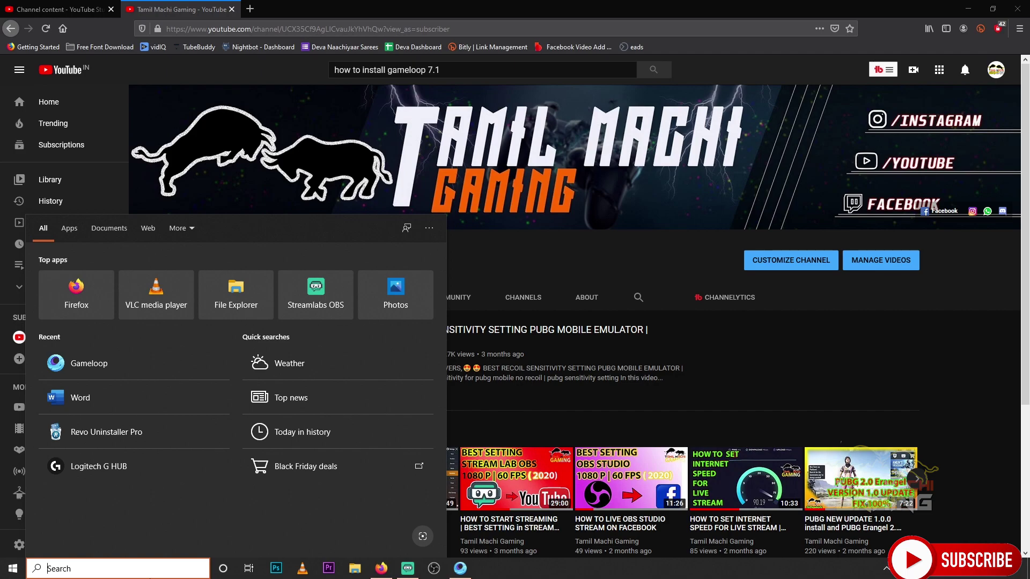
{"action": "type", "text": "revo"}
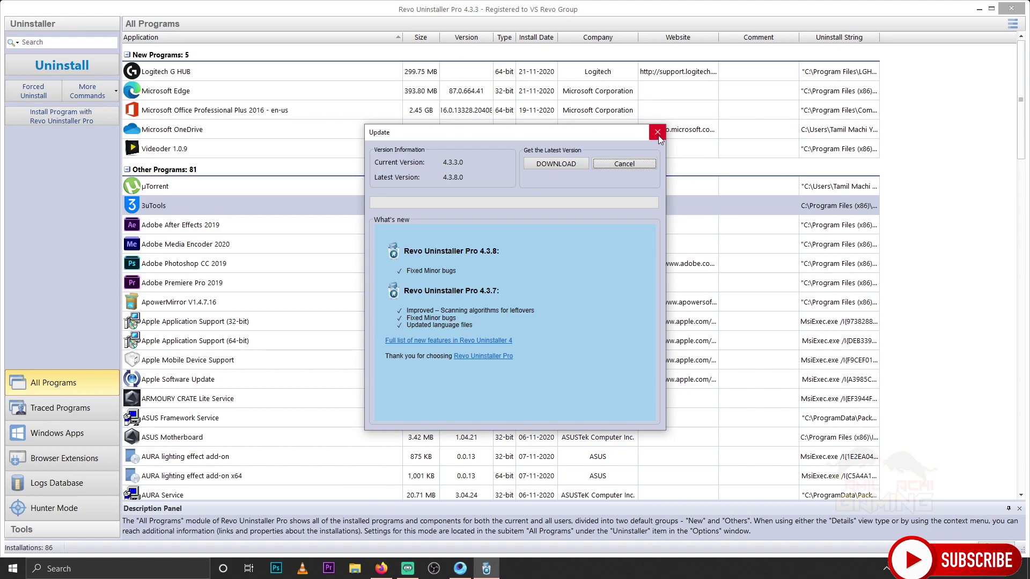
{"action": "left_click", "coordinate": [658, 133]}
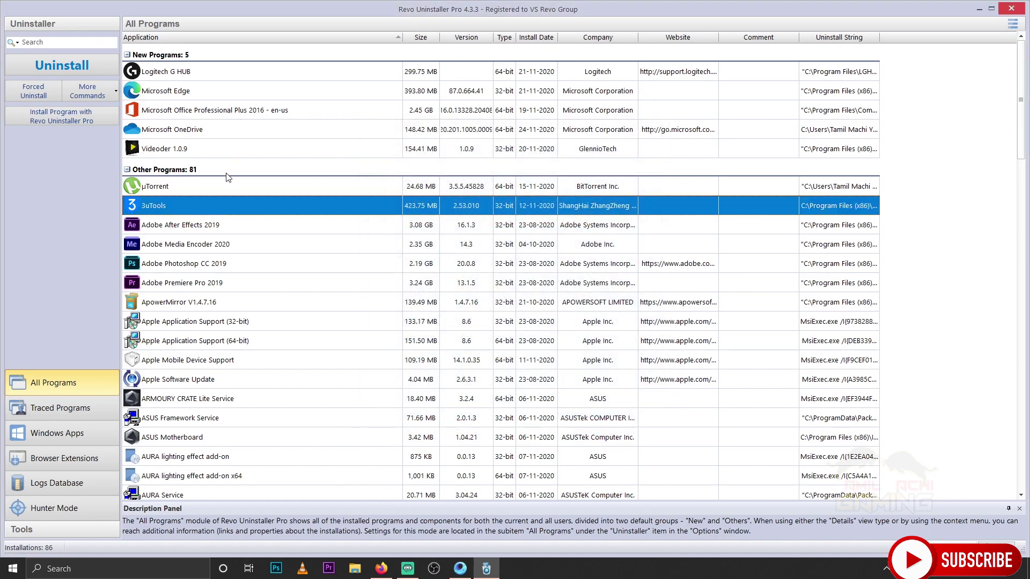
Locate Gameloop in the list of installed programs
{"action": "left_click", "coordinate": [244, 271]}
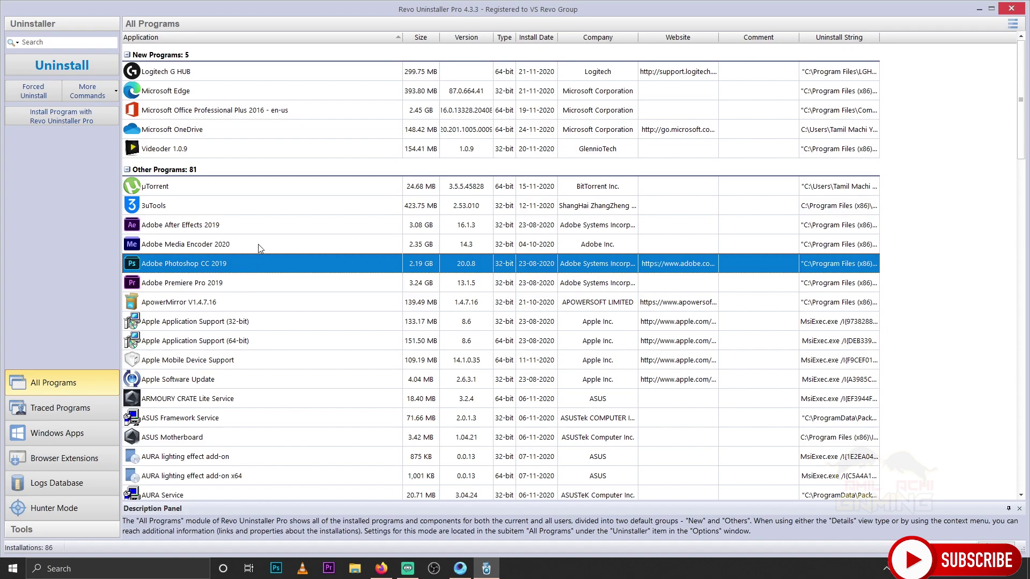
{"action": "left_click", "coordinate": [189, 322]}
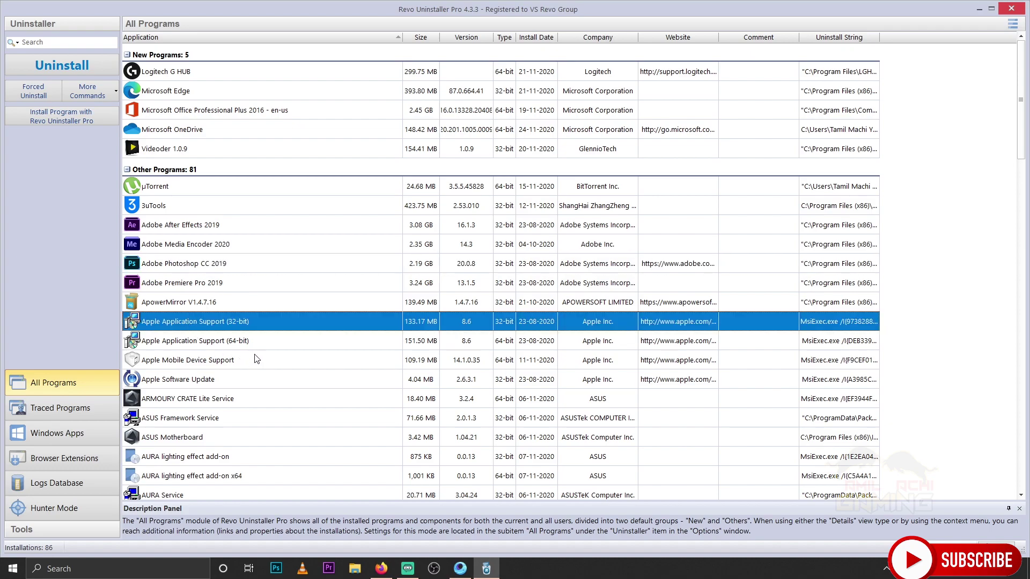
{"action": "scroll", "coordinate": [239, 218], "scroll_direction": "down", "scroll_amount": 5}
{"action": "scroll", "coordinate": [239, 218], "scroll_direction": "down", "scroll_amount": 4}
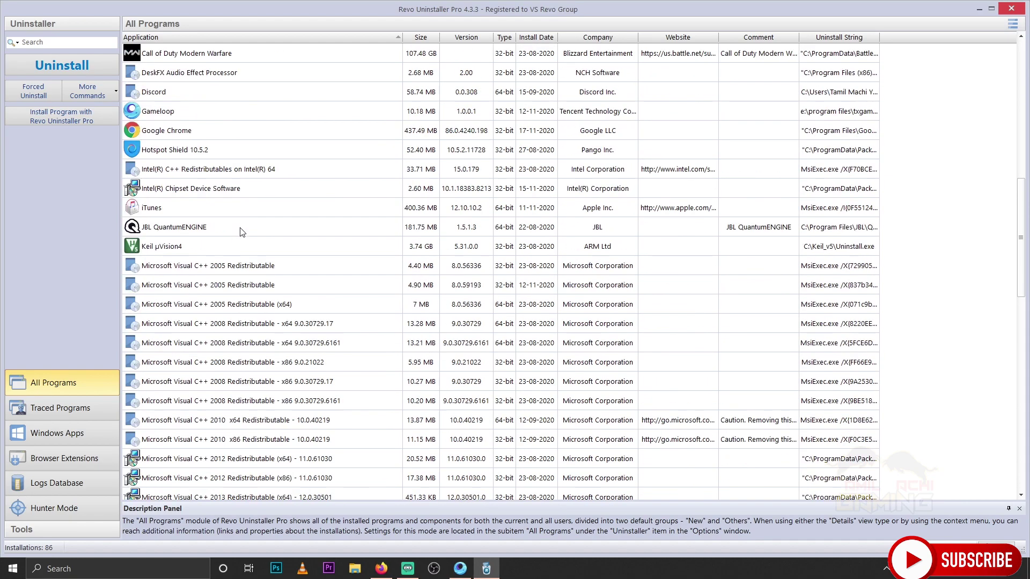
{"action": "left_click", "coordinate": [191, 116]}
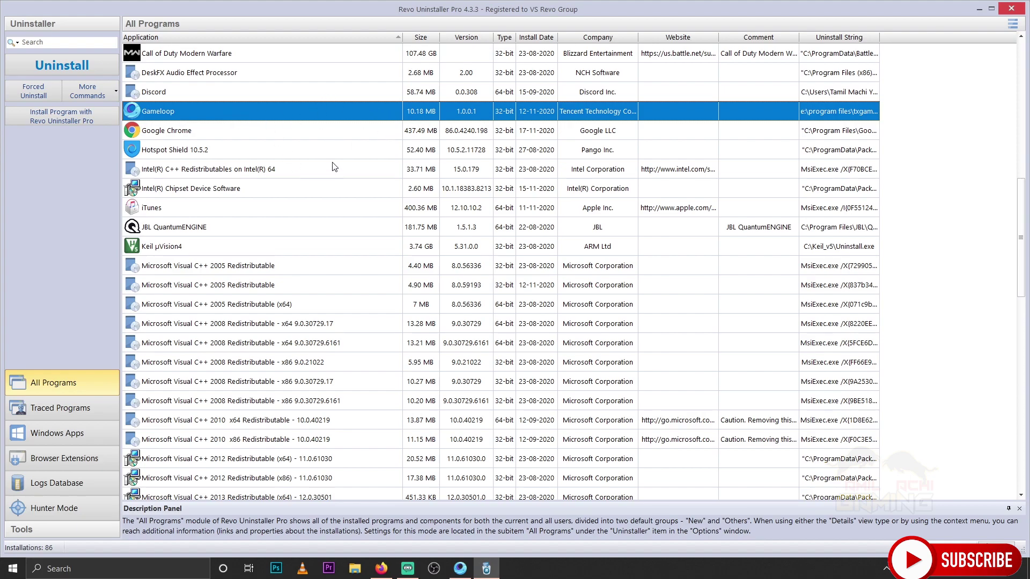
Start uninstalling MEmu with the system restore point and full registry backup both turned off
{"action": "scroll", "coordinate": [311, 143], "scroll_direction": "down", "scroll_amount": 5}
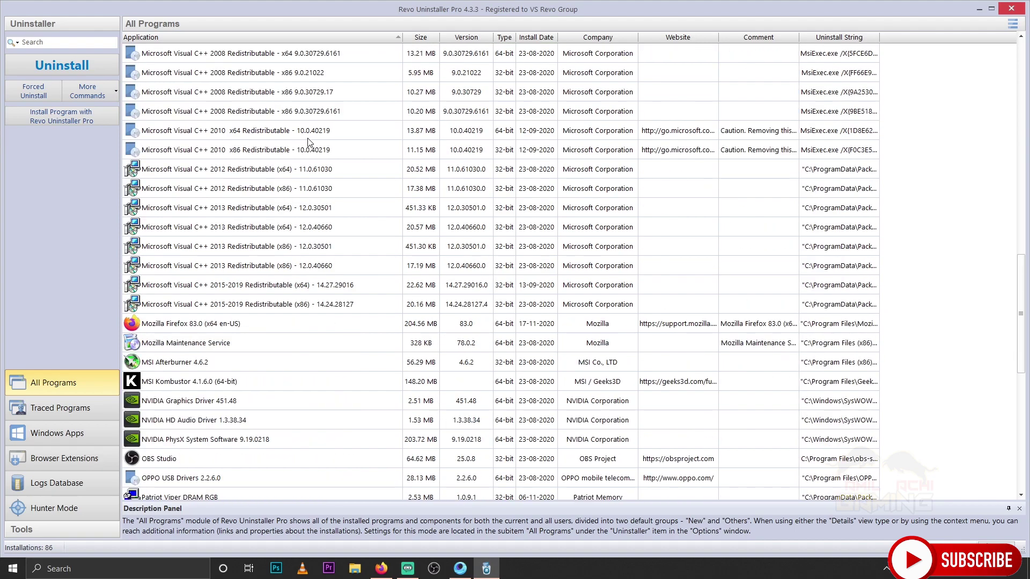
{"action": "scroll", "coordinate": [308, 142], "scroll_direction": "down", "scroll_amount": 1}
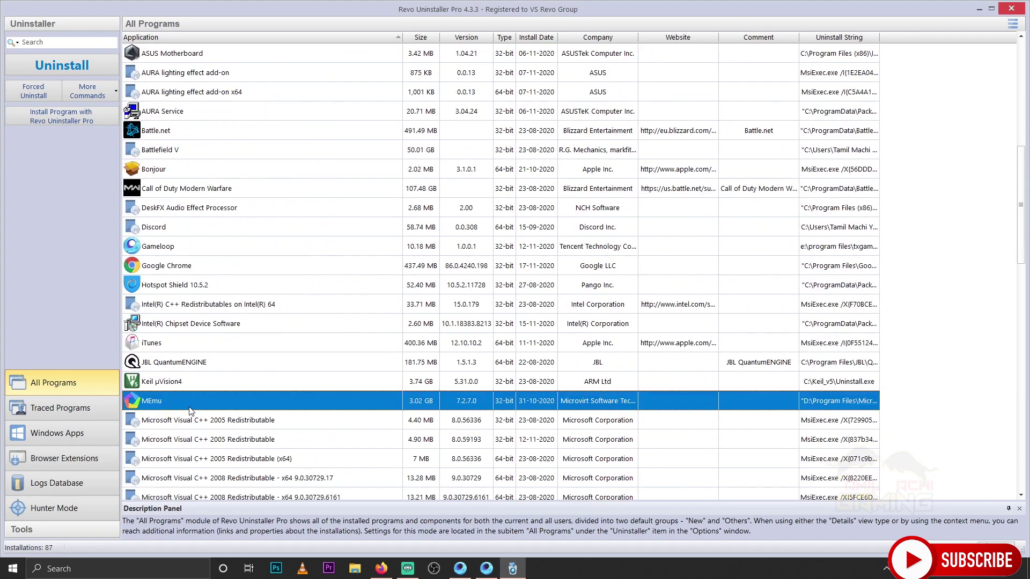
{"action": "right_click", "coordinate": [189, 403]}
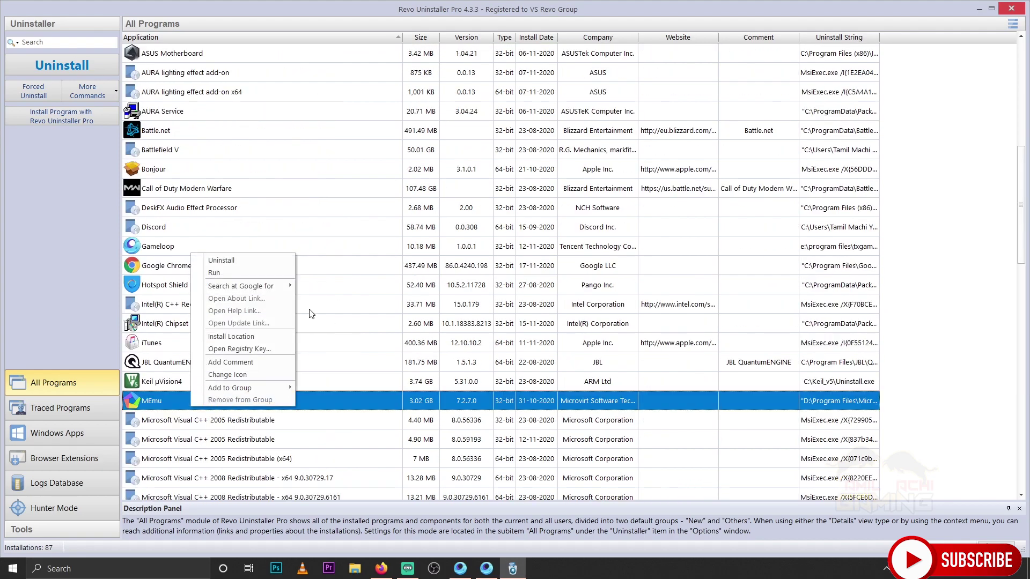
{"action": "left_click", "coordinate": [252, 260]}
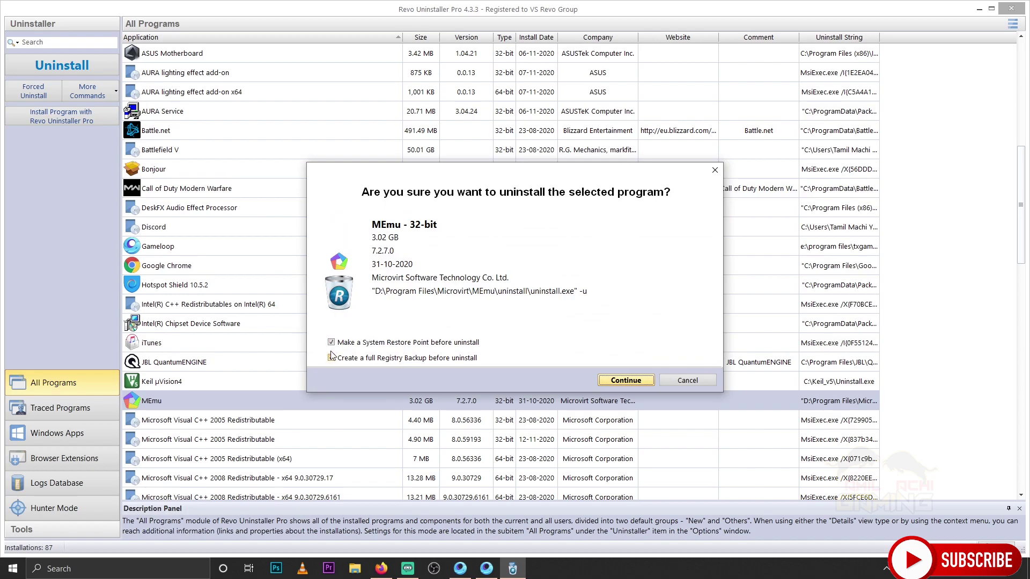
{"action": "left_click", "coordinate": [351, 343]}
{"action": "left_click", "coordinate": [349, 360]}
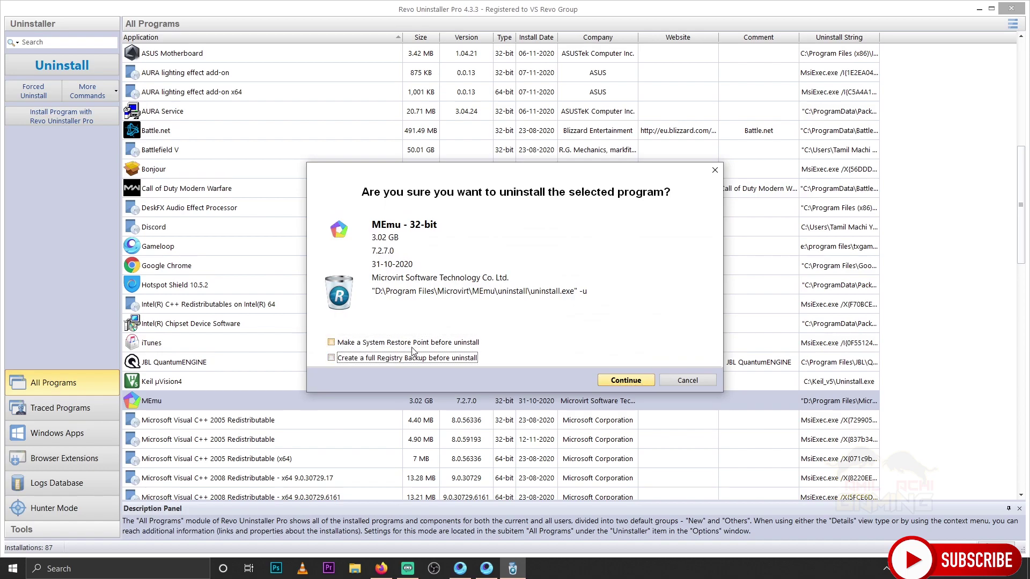
{"action": "left_click", "coordinate": [626, 380]}
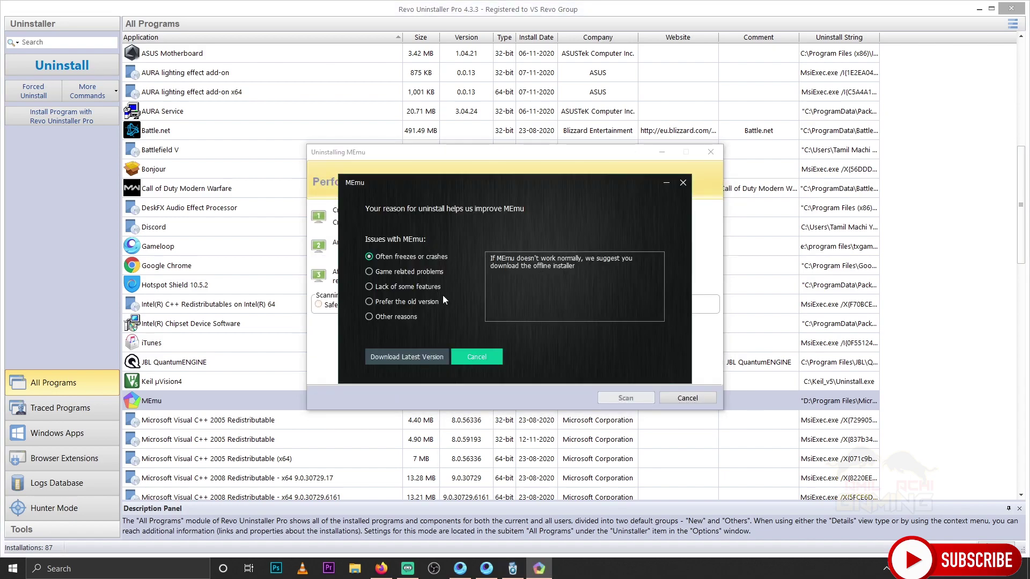
Complete MEmu's own uninstaller with "Other reasons" as the reason, and close the farewell web page it opens
{"action": "left_click", "coordinate": [378, 320]}
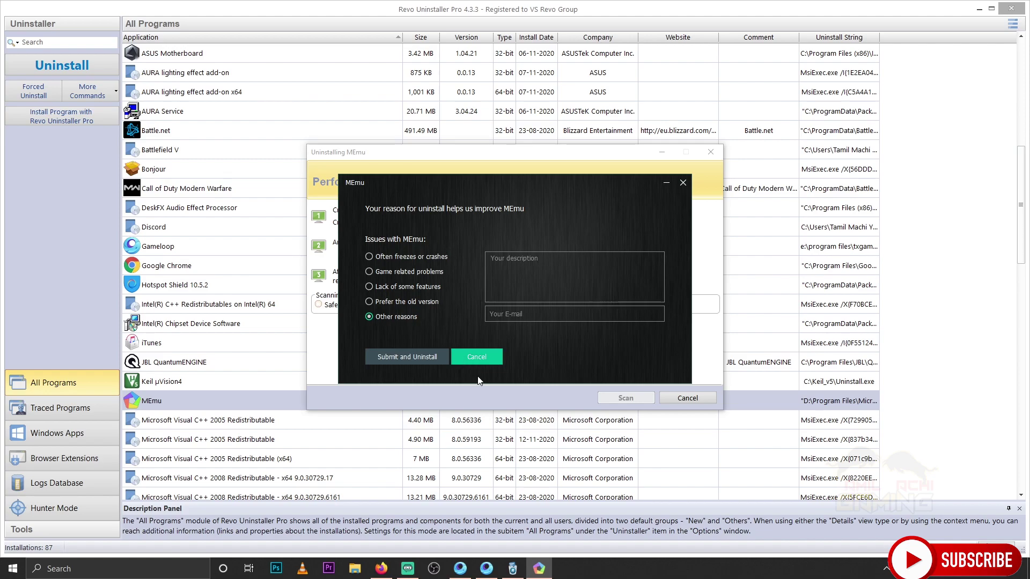
{"action": "left_click", "coordinate": [426, 358]}
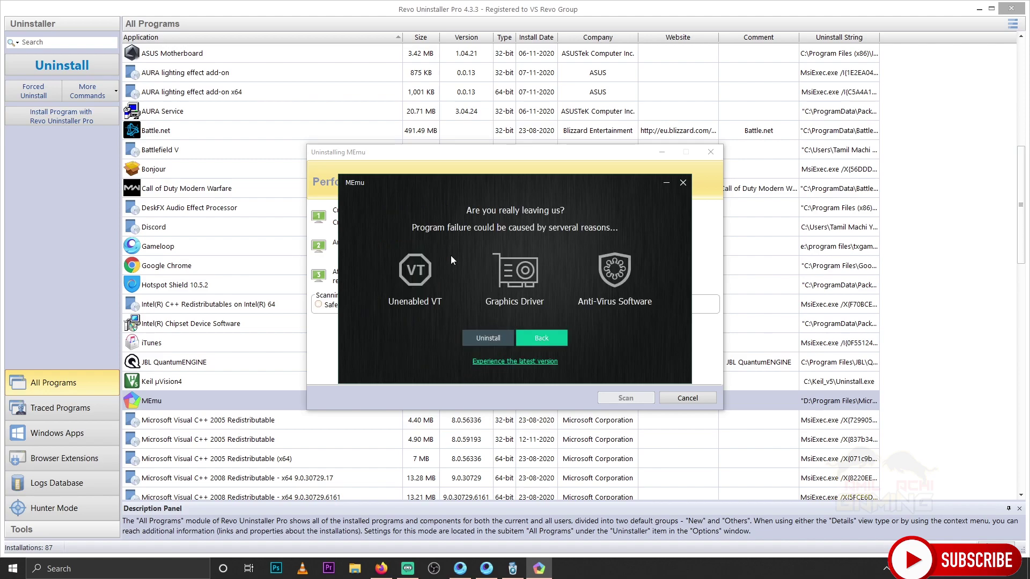
{"action": "left_click", "coordinate": [496, 337]}
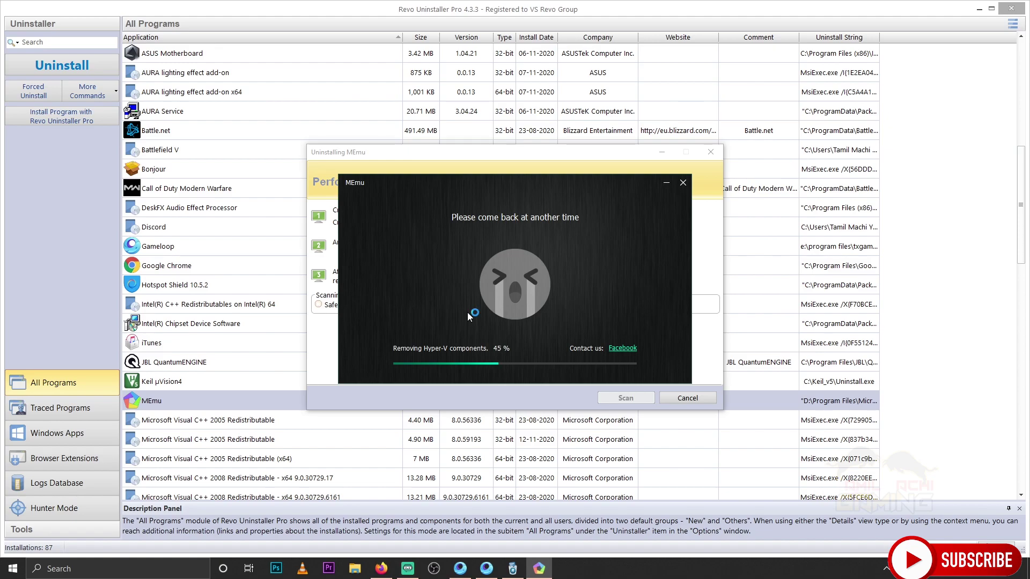
{"action": "key", "text": "super+r"}
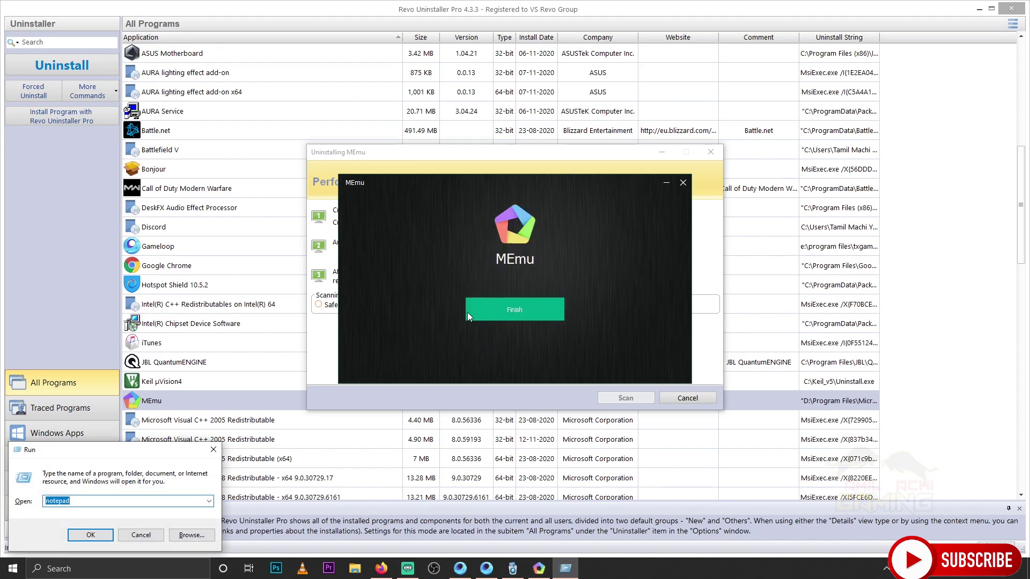
{"action": "left_click", "coordinate": [469, 311]}
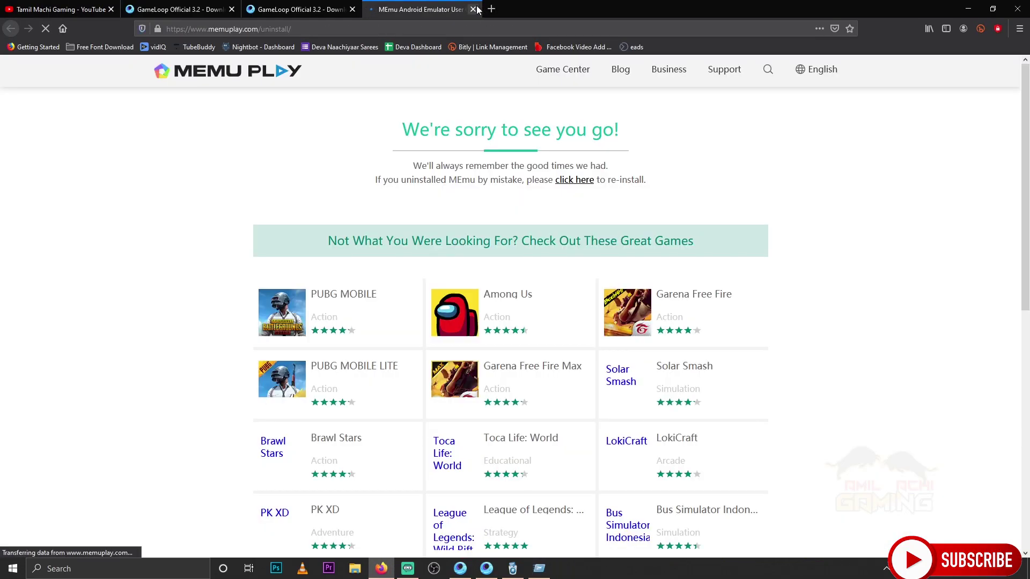
{"action": "left_click", "coordinate": [472, 9]}
{"action": "left_click", "coordinate": [968, 9]}
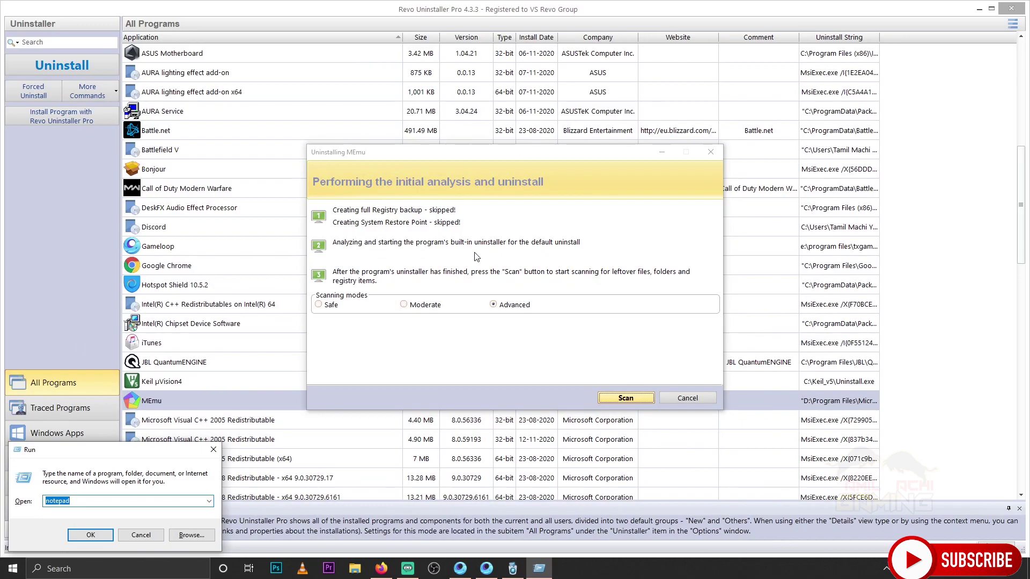
Scan for MEmu leftovers in Advanced mode and mark the current user's .apk class and AppSwitched registry entries
{"action": "left_click", "coordinate": [535, 168]}
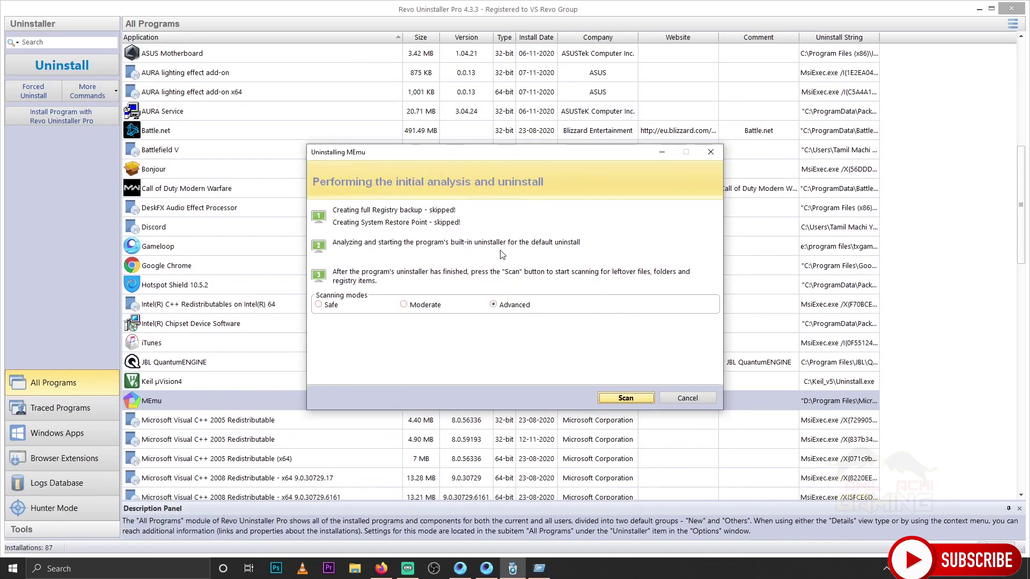
{"action": "left_click", "coordinate": [626, 398]}
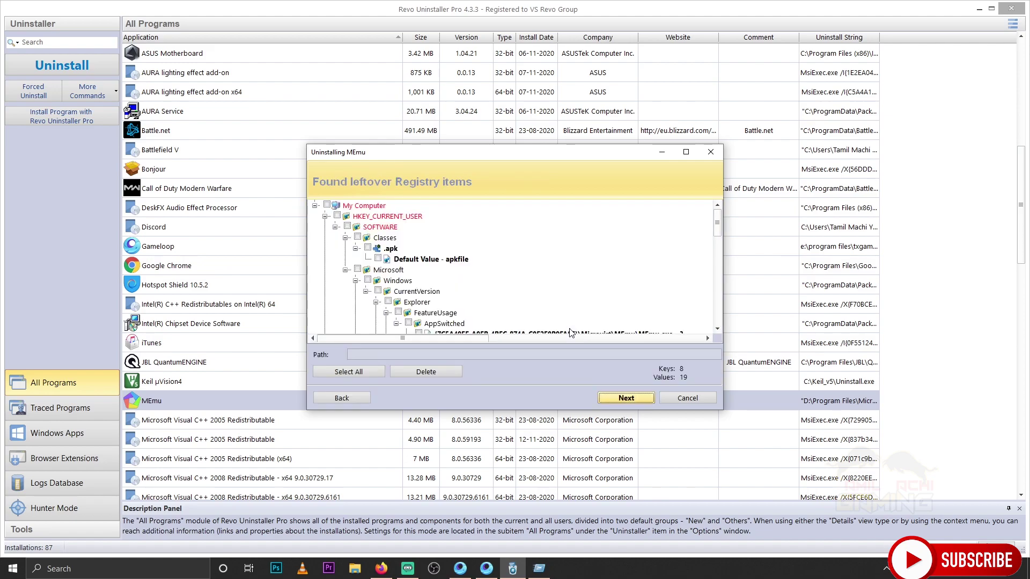
{"action": "left_click", "coordinate": [368, 248]}
{"action": "left_click", "coordinate": [378, 259]}
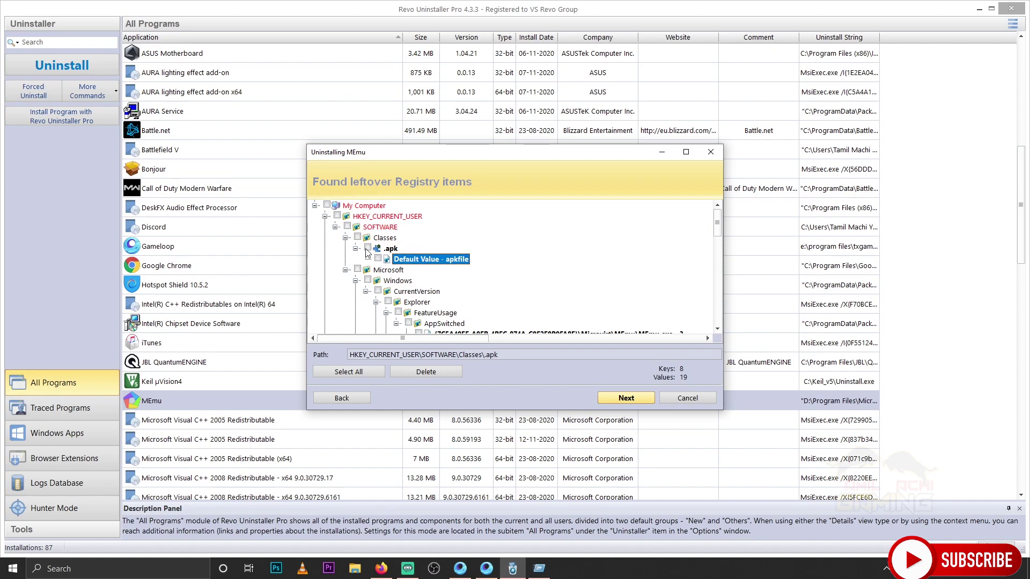
{"action": "left_click", "coordinate": [369, 250]}
{"action": "scroll", "coordinate": [436, 272], "scroll_direction": "down", "scroll_amount": 2}
{"action": "left_click", "coordinate": [419, 270]}
{"action": "left_click", "coordinate": [419, 280]}
{"action": "left_click", "coordinate": [419, 291]}
{"action": "left_click", "coordinate": [419, 302]}
{"action": "left_click", "coordinate": [419, 313]}
Mark the leftover apkfile values for .apk and .xapk under FileExts
{"action": "scroll", "coordinate": [438, 314], "scroll_direction": "down", "scroll_amount": 2}
{"action": "left_click", "coordinate": [429, 290]}
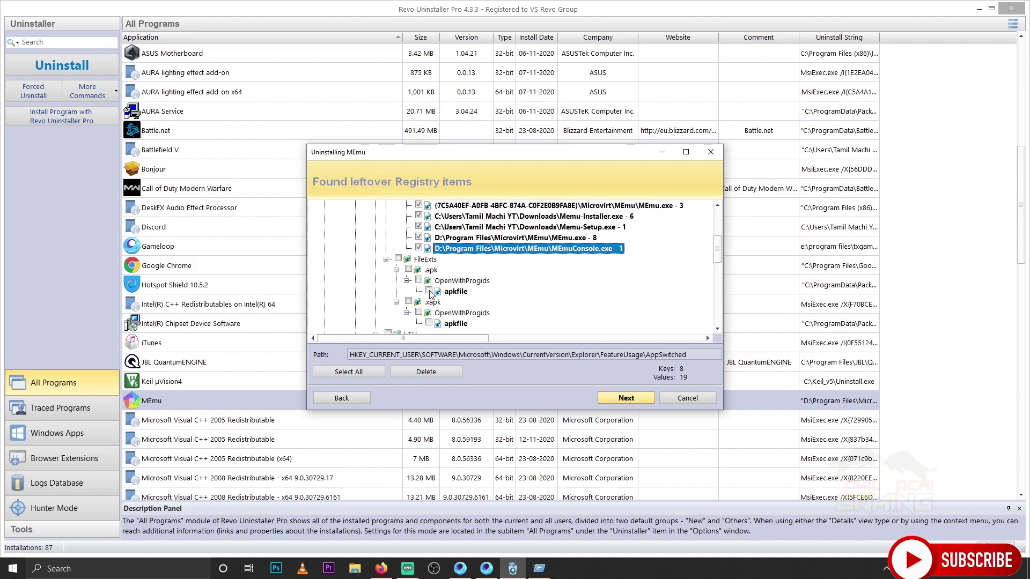
{"action": "left_click", "coordinate": [429, 323]}
Mark the leftover Start Menu shortcut values under UFH\SHC
{"action": "scroll", "coordinate": [430, 322], "scroll_direction": "down", "scroll_amount": 2}
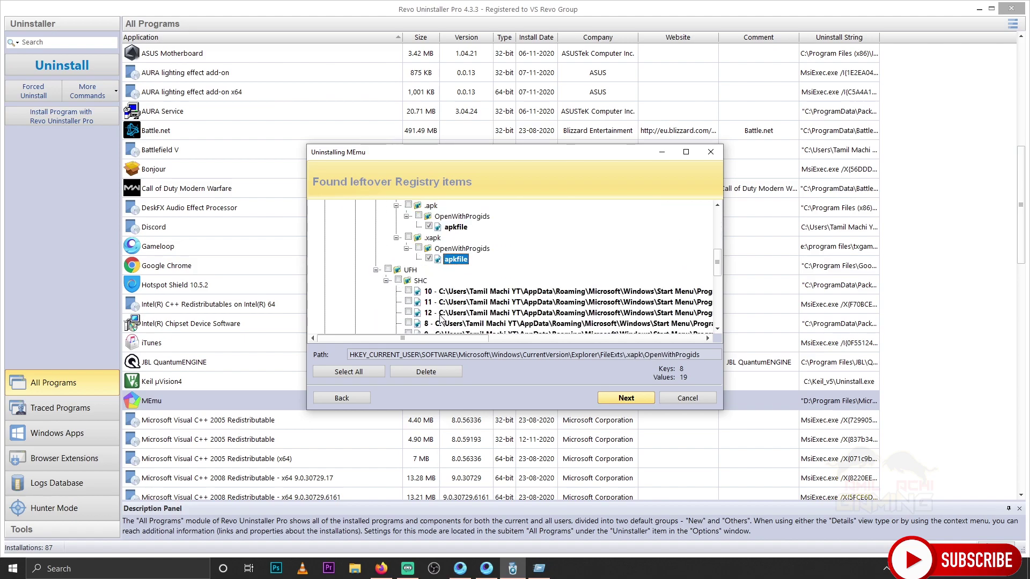
{"action": "left_click", "coordinate": [421, 291]}
{"action": "left_click", "coordinate": [421, 302]}
{"action": "left_click", "coordinate": [423, 312]}
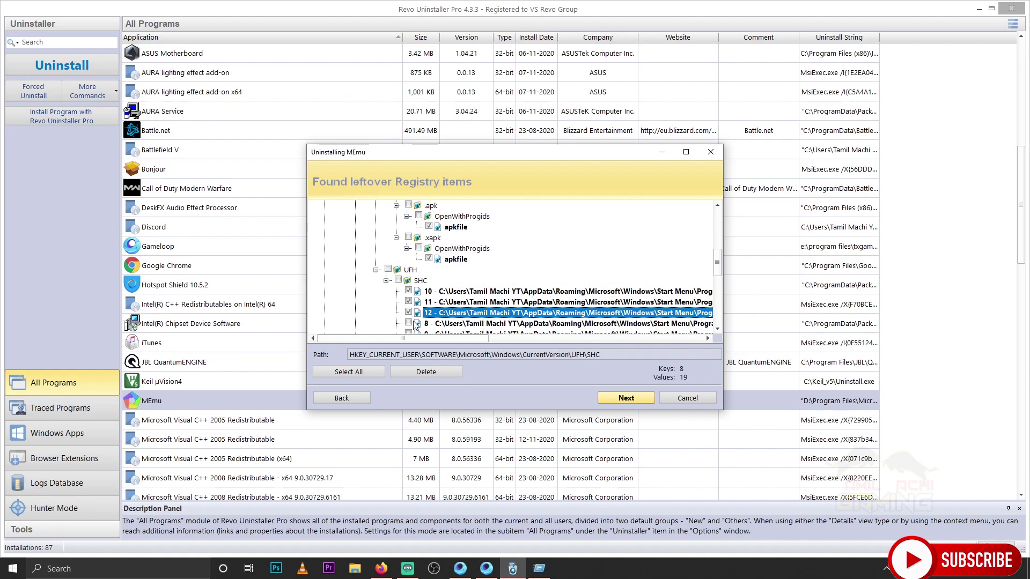
{"action": "scroll", "coordinate": [423, 317], "scroll_direction": "down", "scroll_amount": 2}
{"action": "left_click", "coordinate": [408, 247]}
{"action": "left_click", "coordinate": [408, 258]}
{"action": "left_click", "coordinate": [409, 247]}
{"action": "left_click", "coordinate": [409, 258]}
{"action": "left_click", "coordinate": [408, 269]}
Mark the leftover MEmu.exe and MEmuConsole.exe values at the end of the current user's registry branch
{"action": "scroll", "coordinate": [429, 273], "scroll_direction": "down", "scroll_amount": 2}
{"action": "left_click", "coordinate": [419, 269]}
{"action": "left_click", "coordinate": [419, 280]}
Mark the .apk, .xapk and apkfile classes under HKEY_LOCAL_MACHINE and delete all marked registry leftovers
{"action": "scroll", "coordinate": [422, 284], "scroll_direction": "down", "scroll_amount": 2}
{"action": "left_click", "coordinate": [368, 258]}
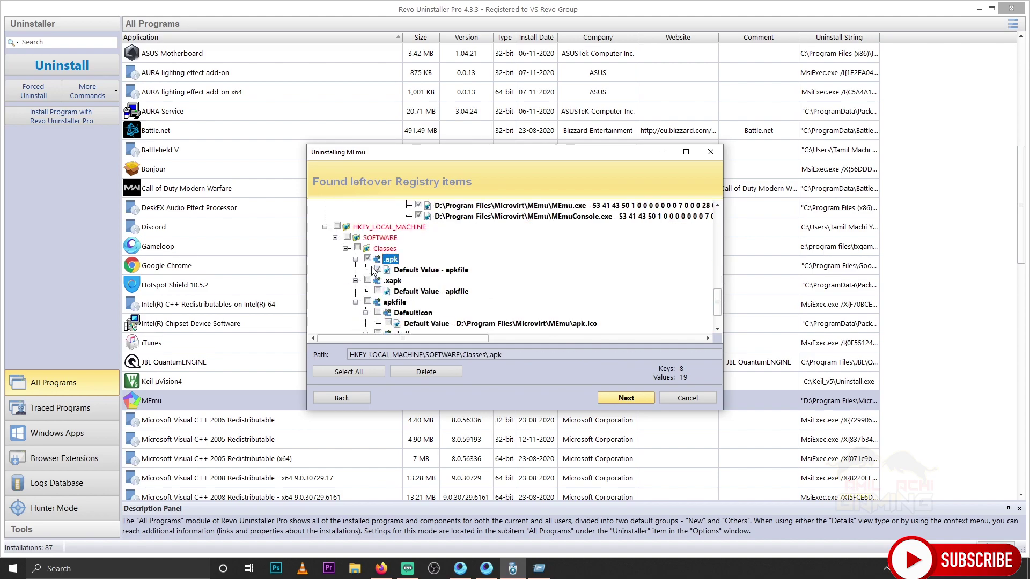
{"action": "left_click", "coordinate": [368, 280]}
{"action": "left_click", "coordinate": [367, 302]}
{"action": "scroll", "coordinate": [368, 304], "scroll_direction": "down", "scroll_amount": 2}
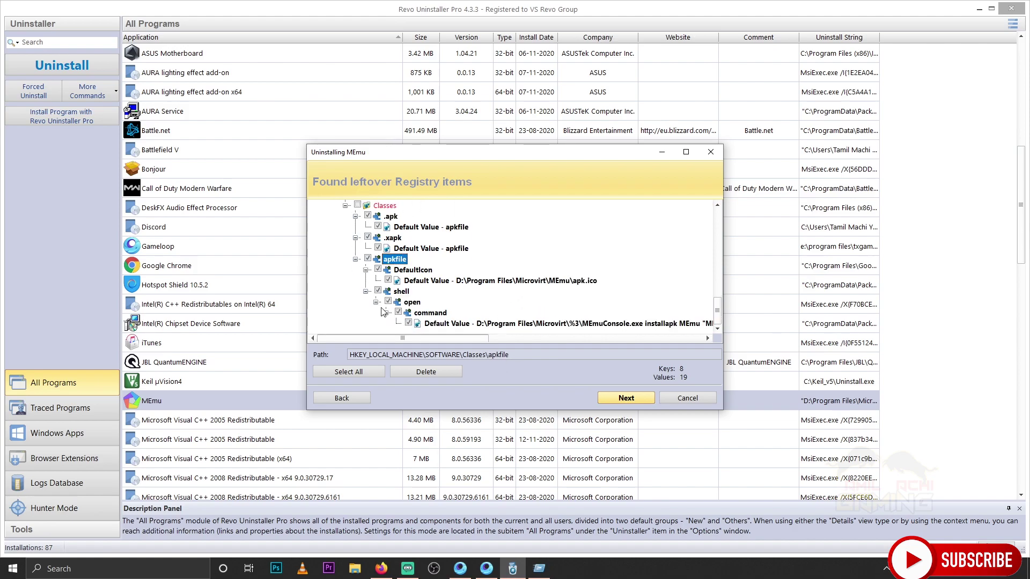
{"action": "left_click", "coordinate": [434, 370]}
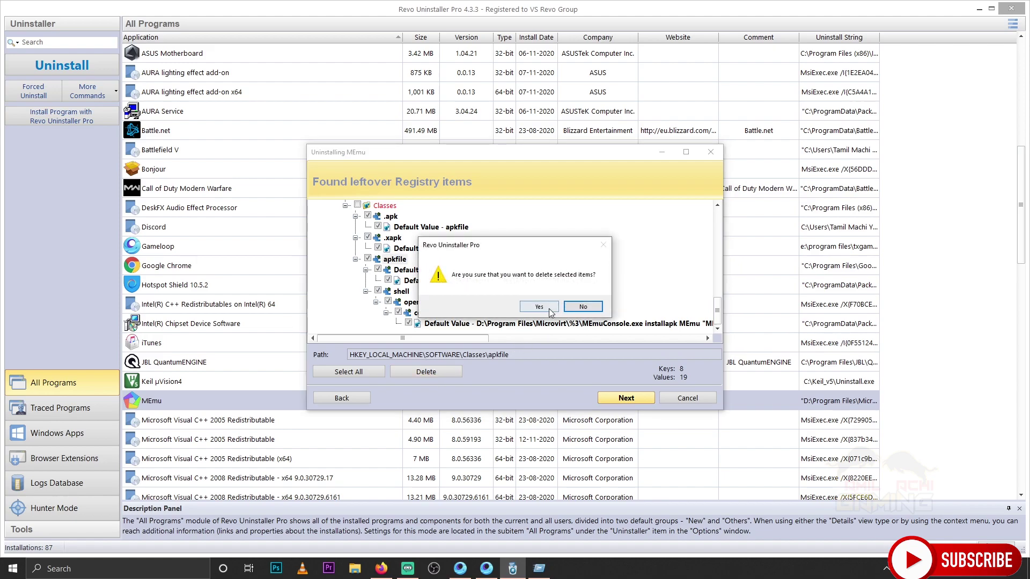
{"action": "left_click", "coordinate": [549, 308]}
Proceed to the leftover MEmu files and folders, select all of them and delete them
{"action": "left_click", "coordinate": [643, 399]}
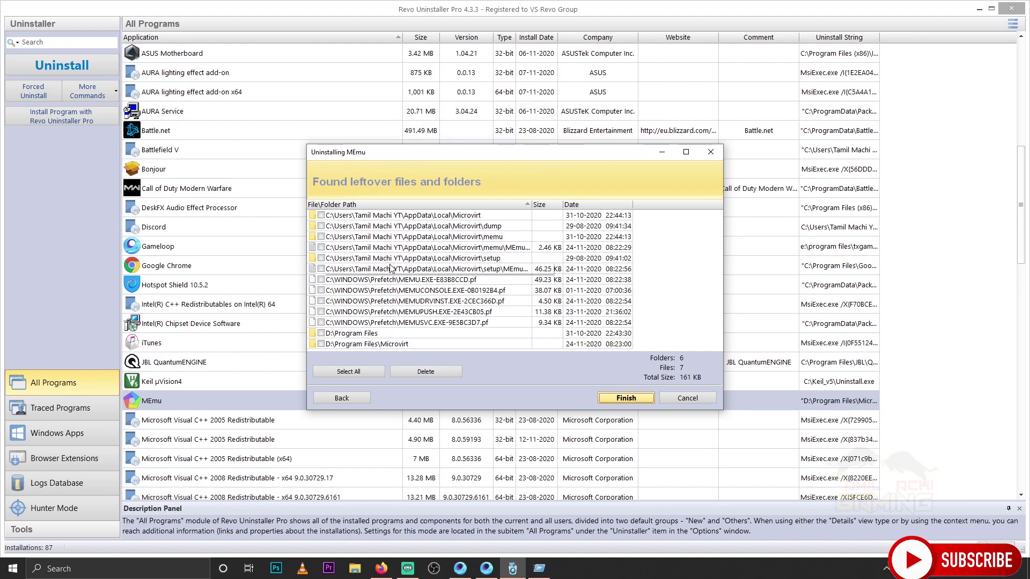
{"action": "left_click", "coordinate": [362, 371]}
{"action": "left_click", "coordinate": [419, 370]}
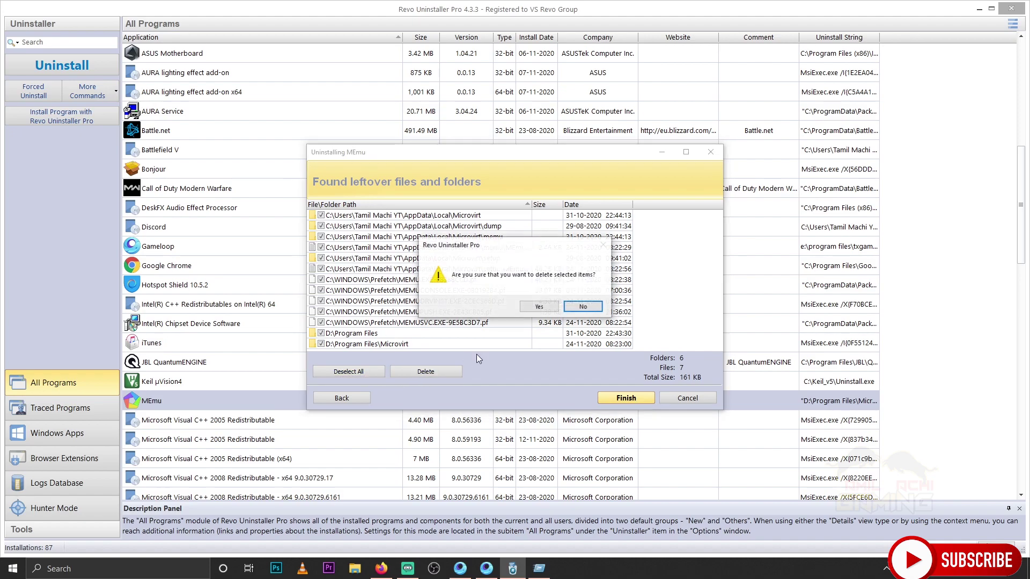
{"action": "left_click", "coordinate": [538, 307]}
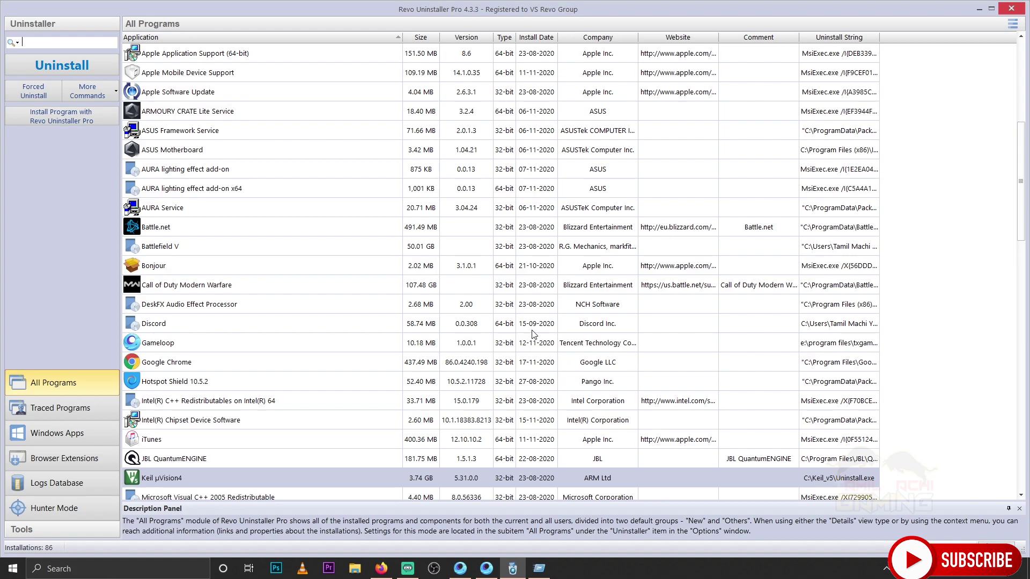
Scan drives C:, D: and E: for junk files with the Junk Files Cleaner
{"action": "scroll", "coordinate": [334, 194], "scroll_direction": "down", "scroll_amount": 1}
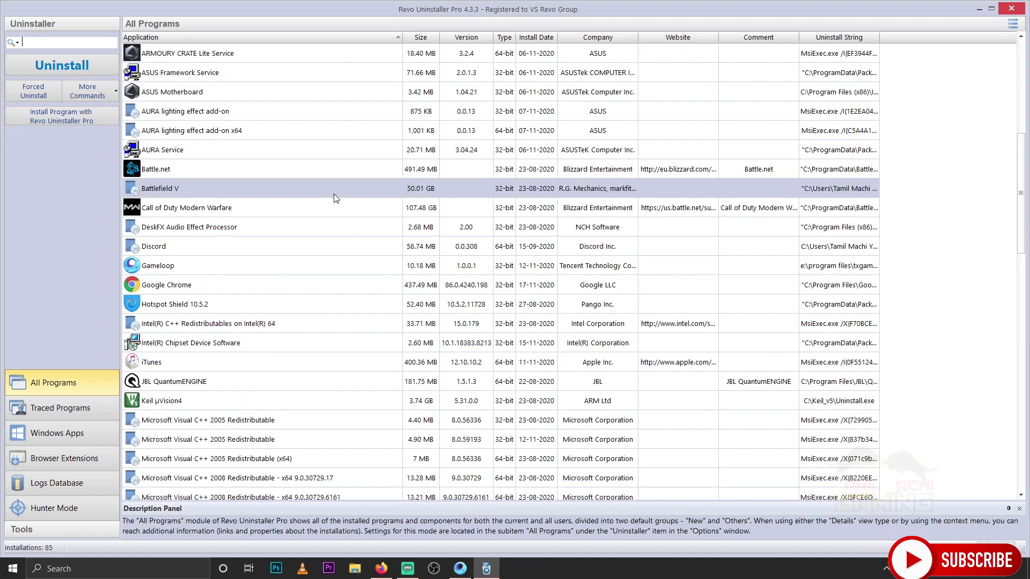
{"action": "scroll", "coordinate": [577, 259], "scroll_direction": "up", "scroll_amount": 6}
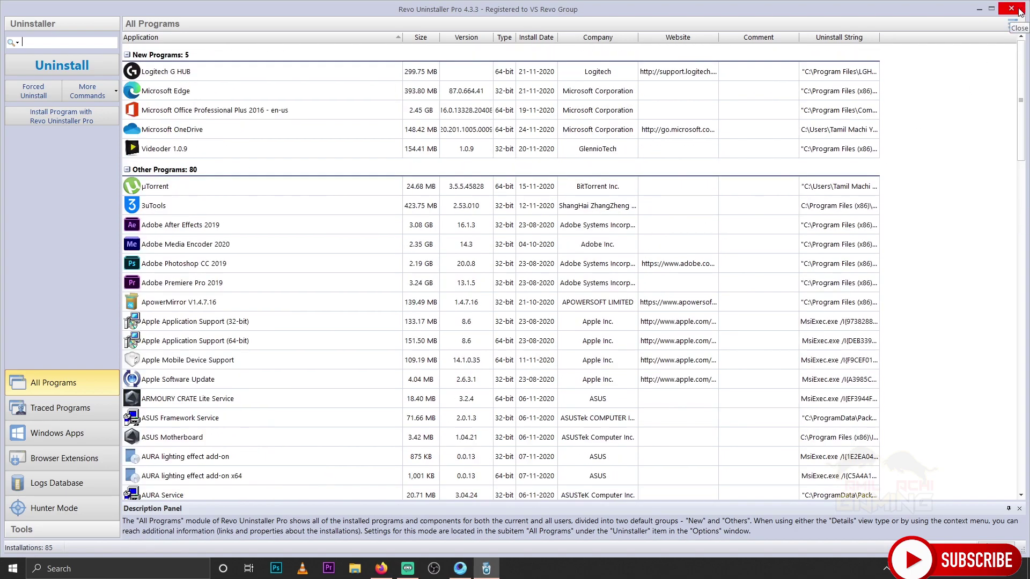
{"action": "left_click", "coordinate": [35, 530]}
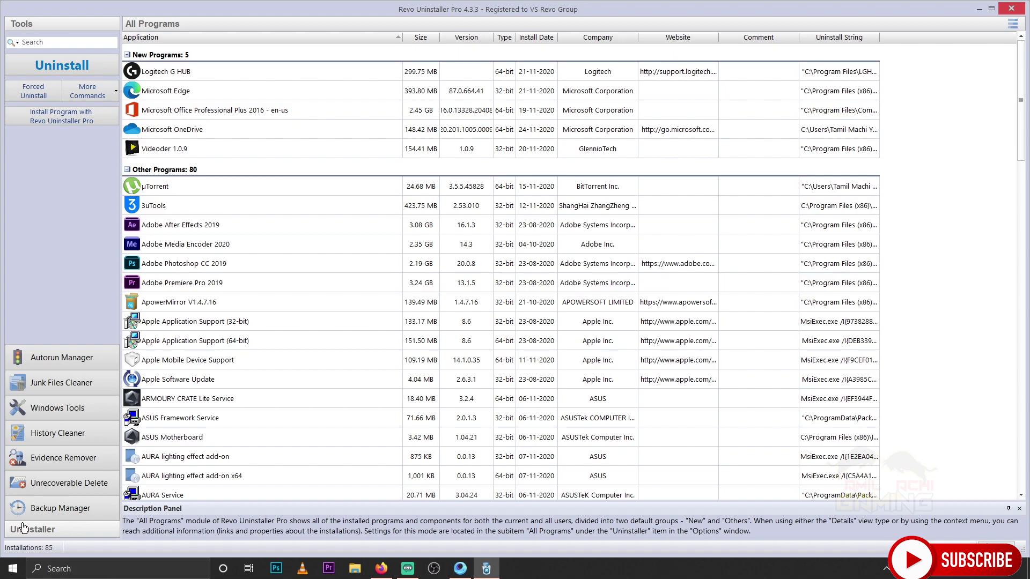
{"action": "left_click", "coordinate": [72, 388]}
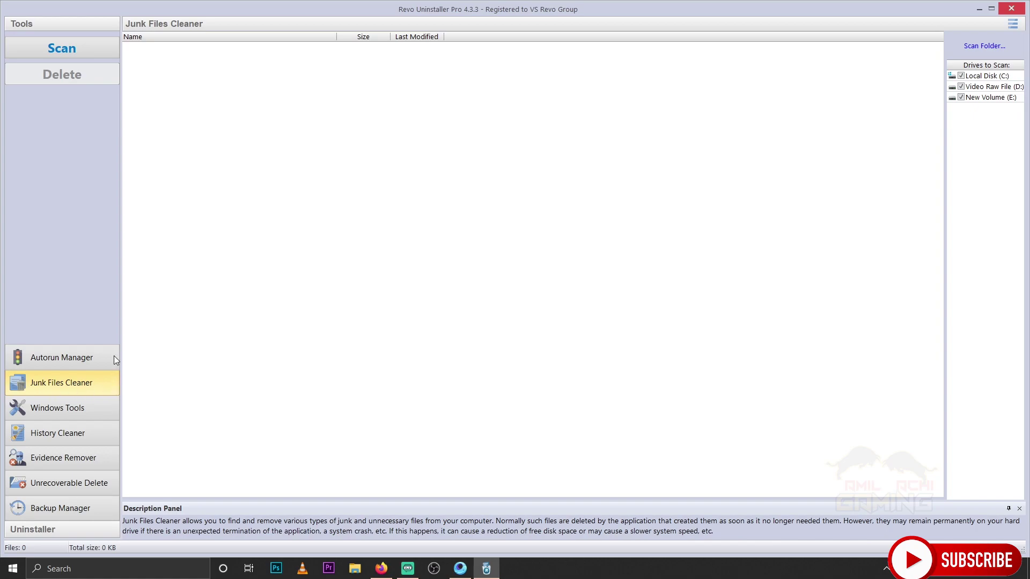
{"action": "left_click", "coordinate": [98, 49]}
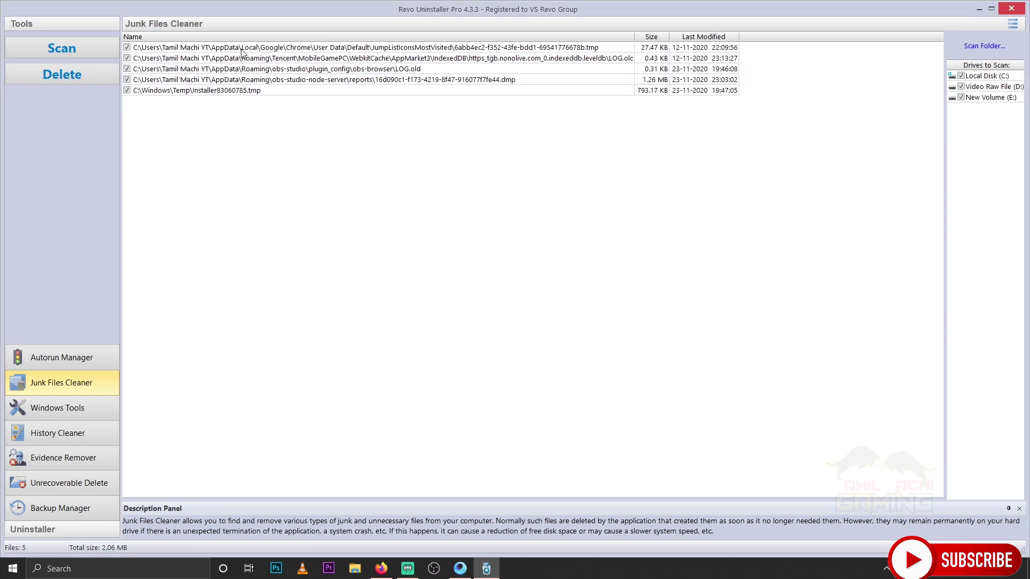
Delete all the junk files found by the scan and close Revo Uninstaller Pro
{"action": "left_click", "coordinate": [128, 69]}
{"action": "left_click", "coordinate": [127, 69]}
{"action": "left_click", "coordinate": [67, 75]}
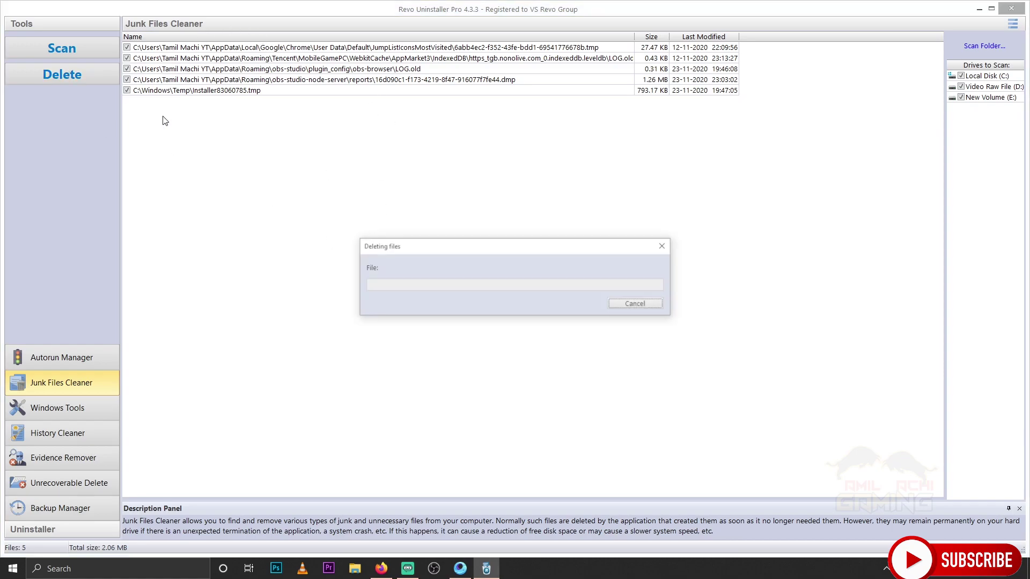
{"action": "left_click", "coordinate": [1011, 8]}
Switch to File Explorer and examine the contents and size of the Temp folder on New Volume (E:)
{"action": "key", "text": "super+e"}
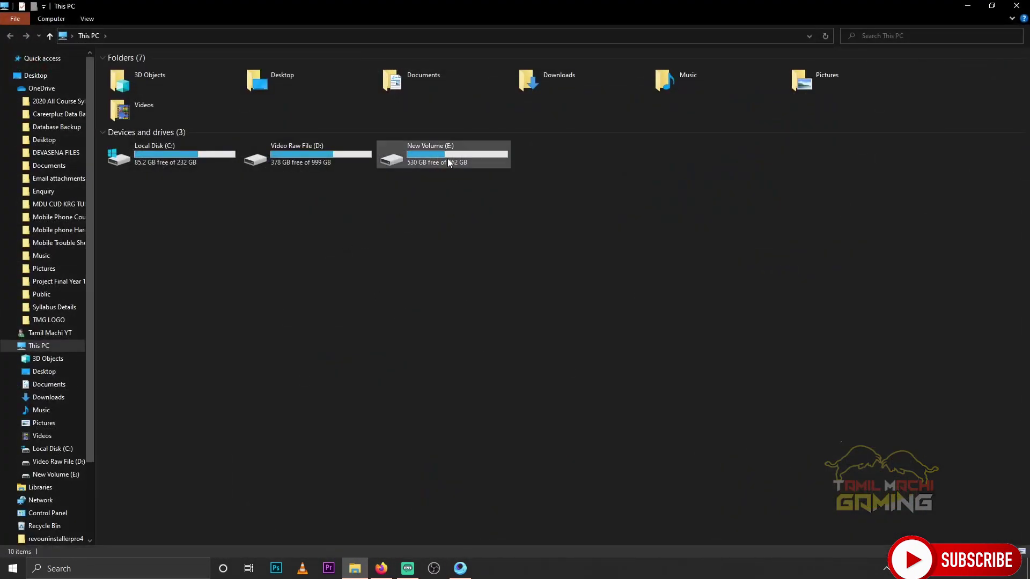
{"action": "double_click", "coordinate": [447, 159]}
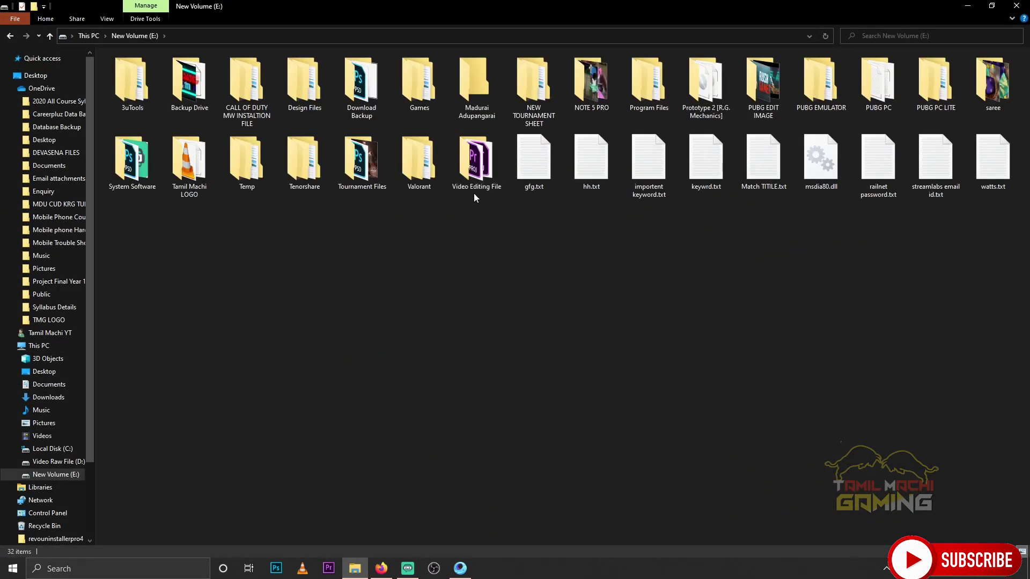
{"action": "left_click", "coordinate": [249, 162]}
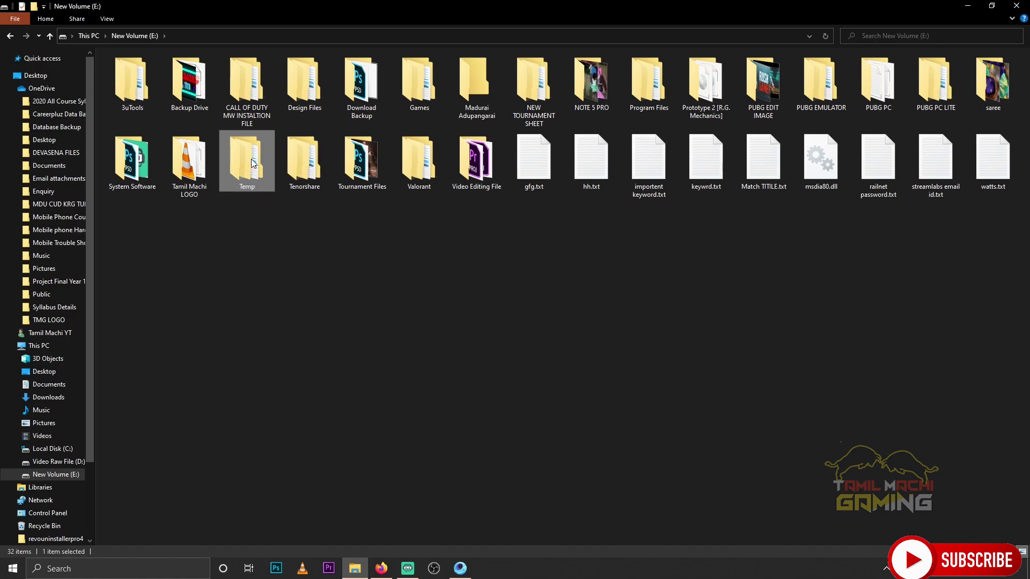
{"action": "mouse_move", "coordinate": [248, 168]}
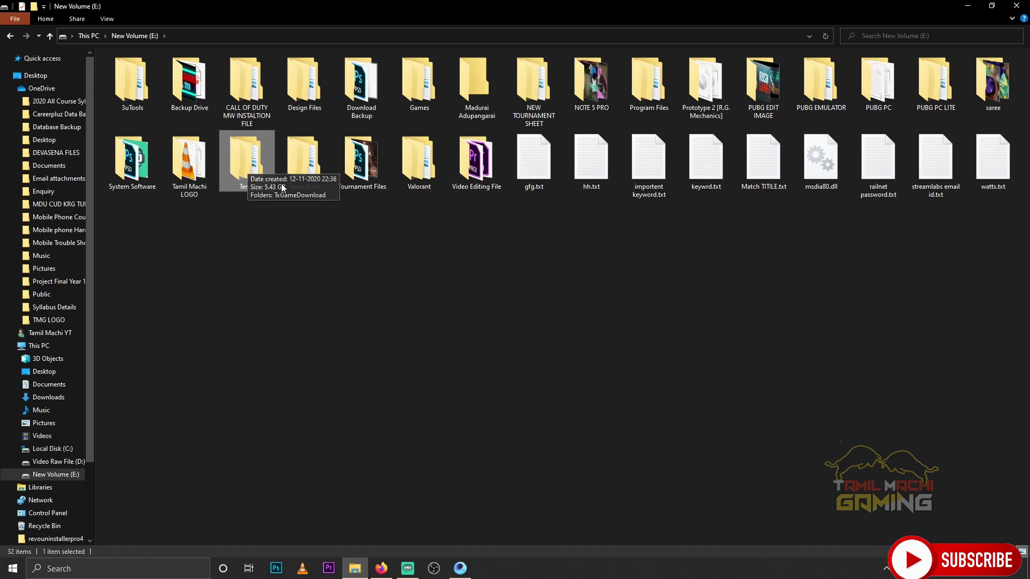
{"action": "double_click", "coordinate": [243, 161]}
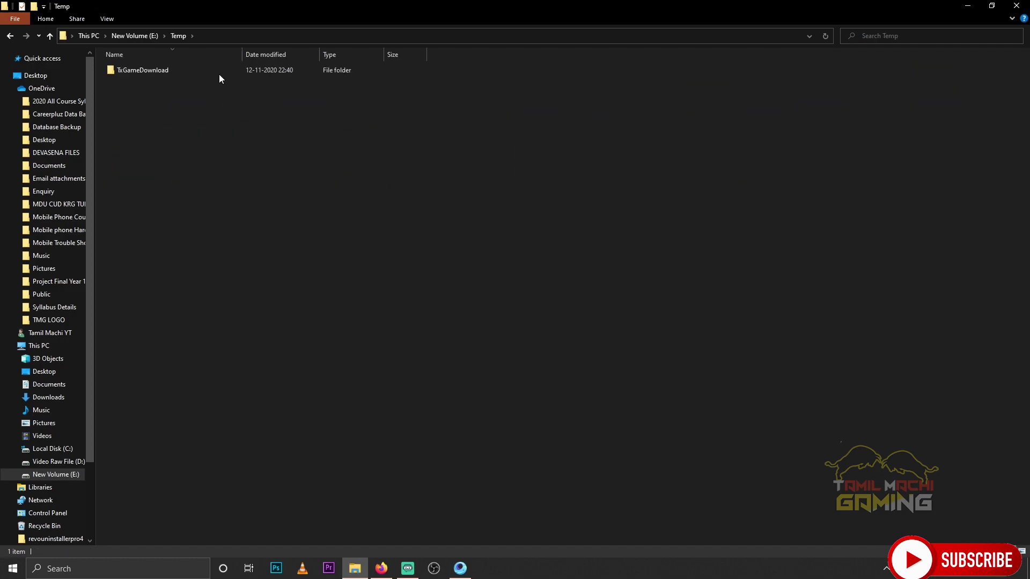
{"action": "left_click", "coordinate": [50, 36]}
{"action": "right_click", "coordinate": [237, 160]}
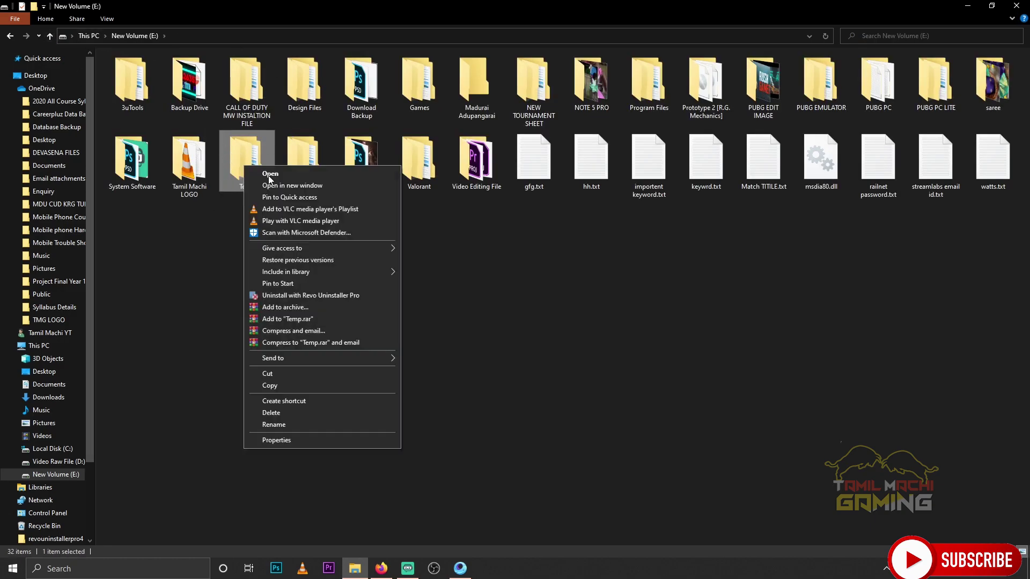
{"action": "left_click", "coordinate": [224, 257]}
{"action": "mouse_move", "coordinate": [234, 156]}
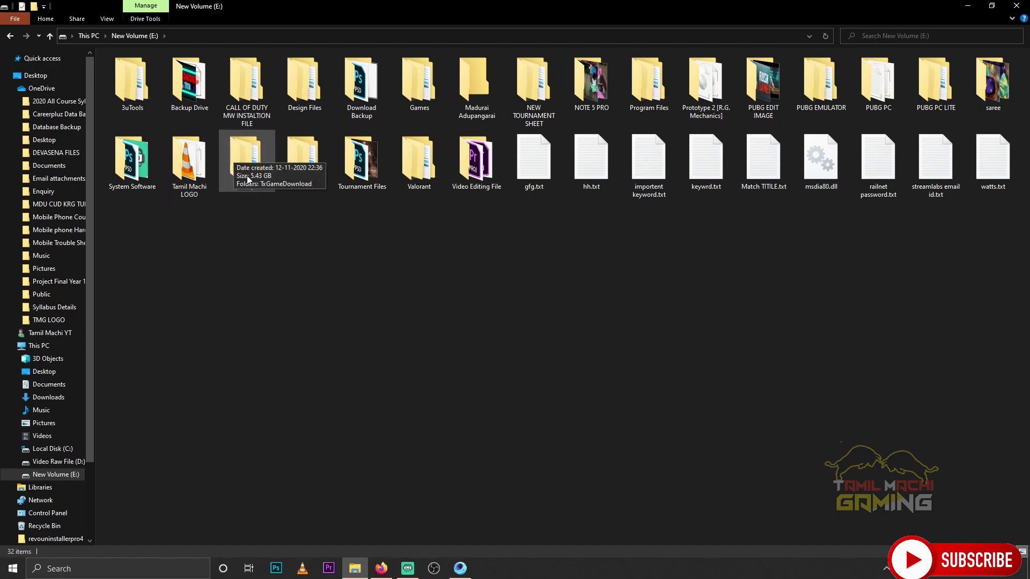
{"action": "left_click", "coordinate": [252, 156]}
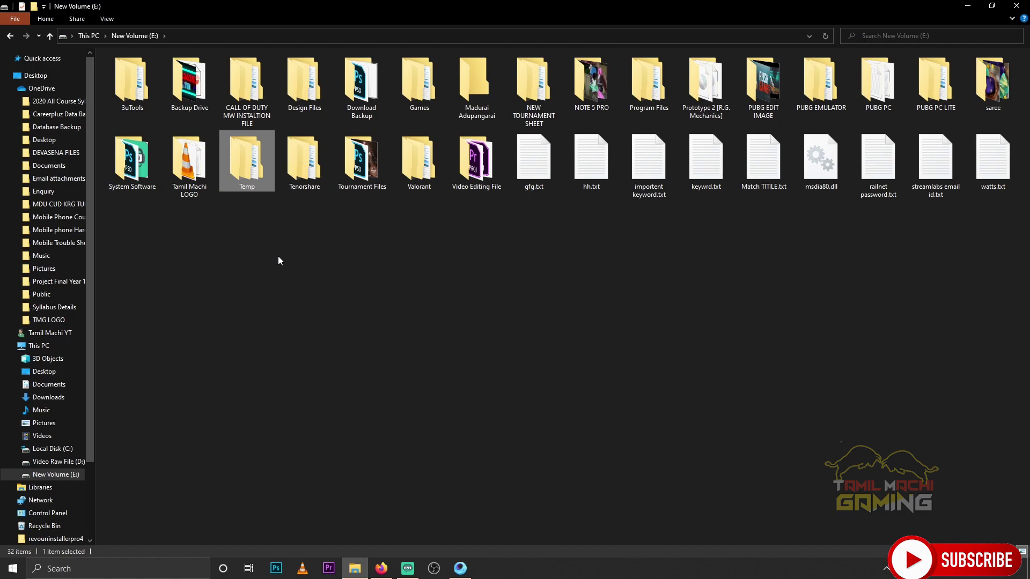
{"action": "left_click", "coordinate": [1017, 8]}
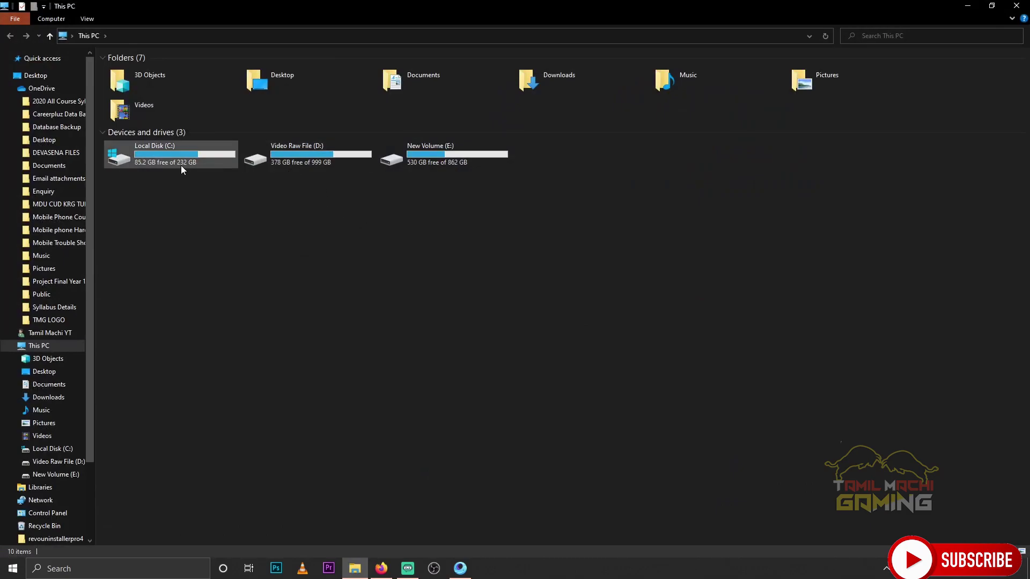
Open Local Disk (C:) from This PC
{"action": "double_click", "coordinate": [181, 167]}
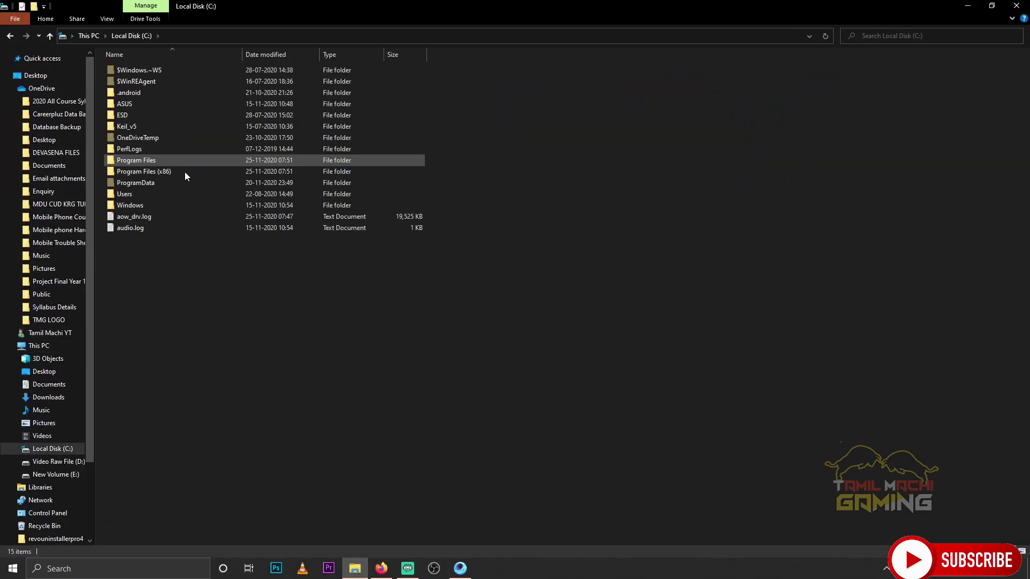